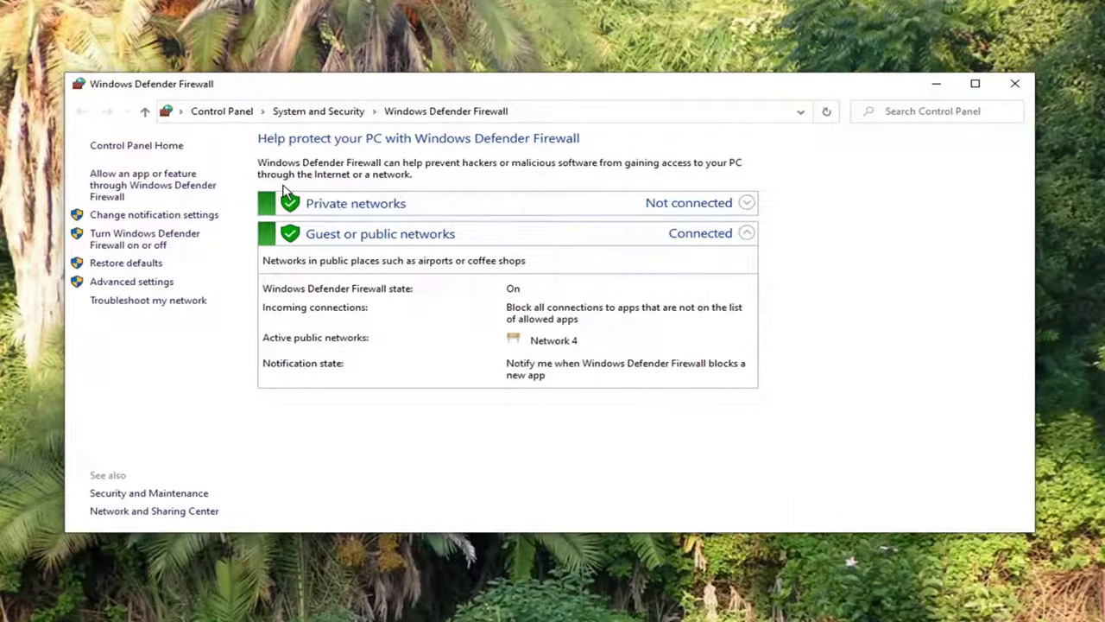
# Start a new custom inbound rule in the advanced firewall settings, keeping all programs and the default protocol and ports.
pyautogui.click(129, 282)
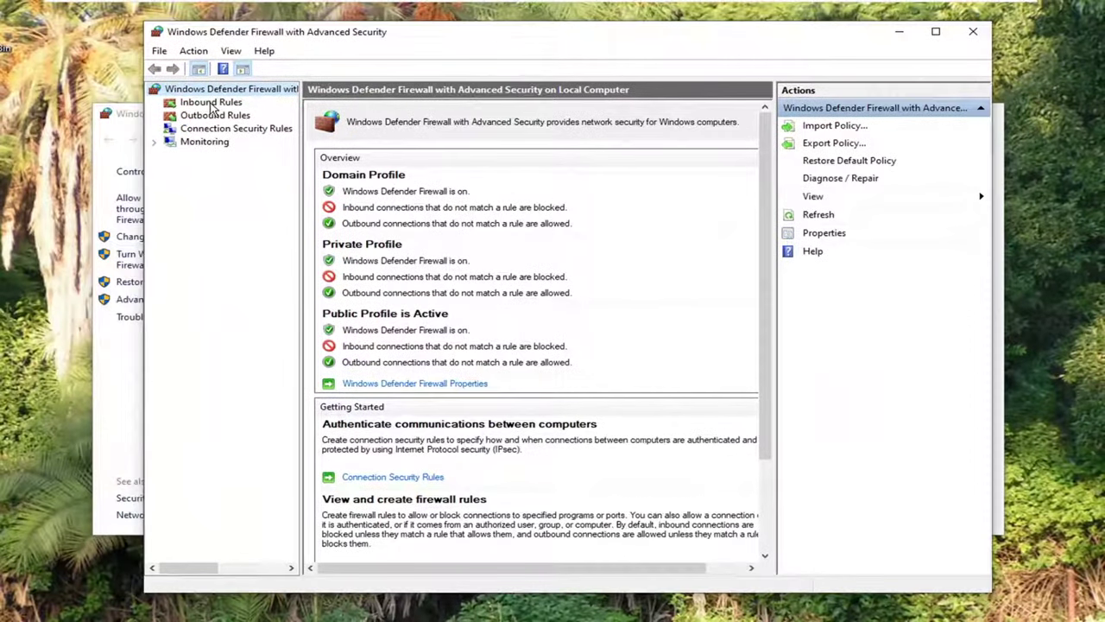
pyautogui.click(212, 104)
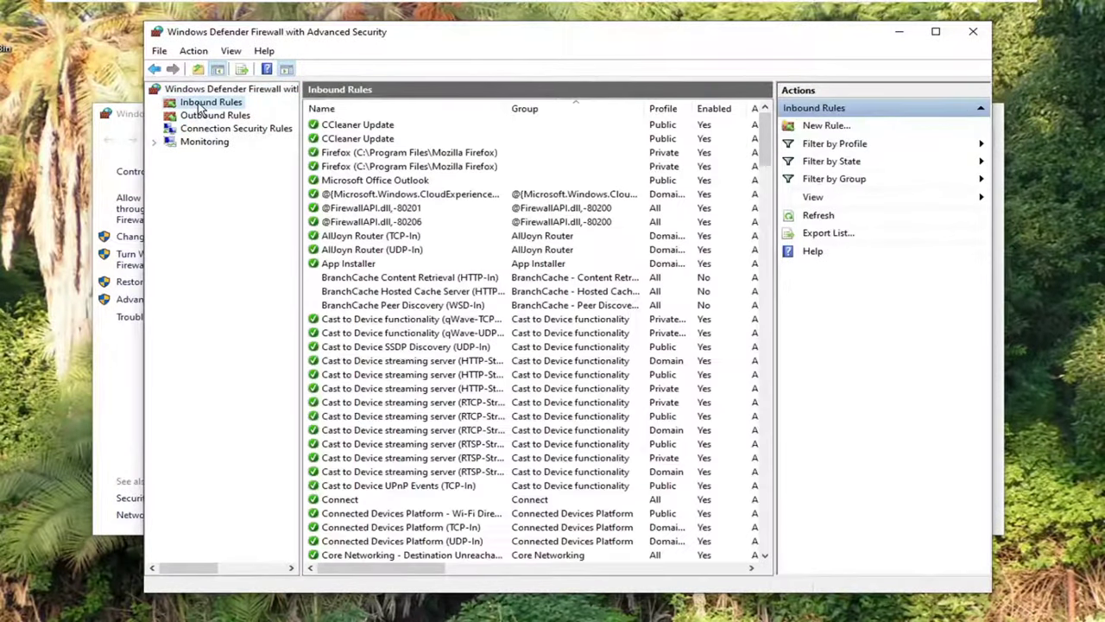
pyautogui.click(826, 127)
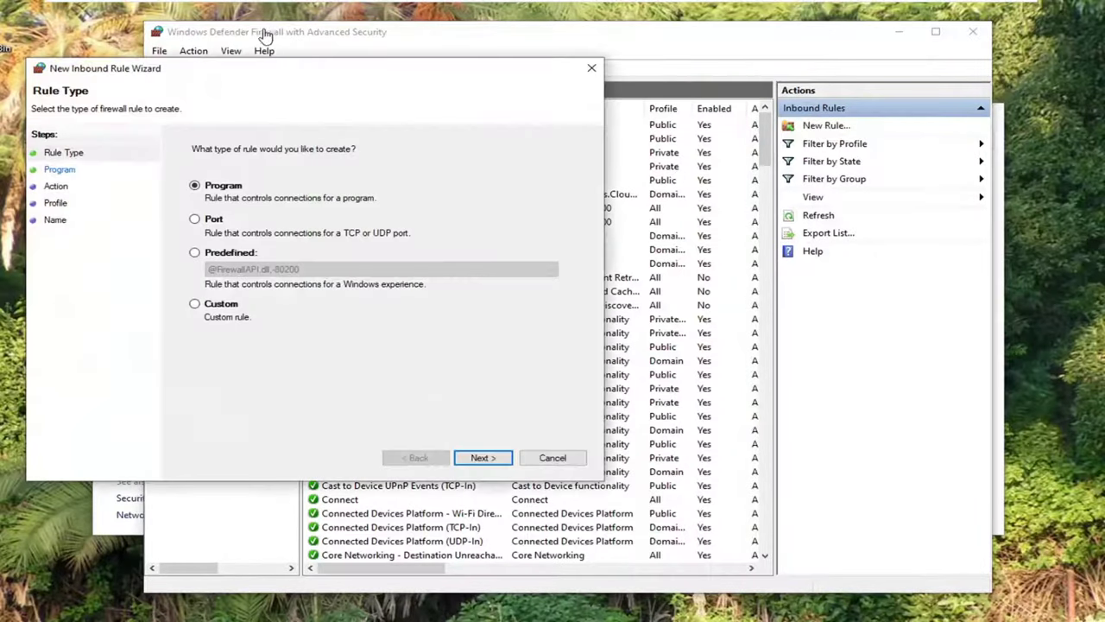
pyautogui.moveTo(266, 76); pyautogui.dragTo(501, 83)
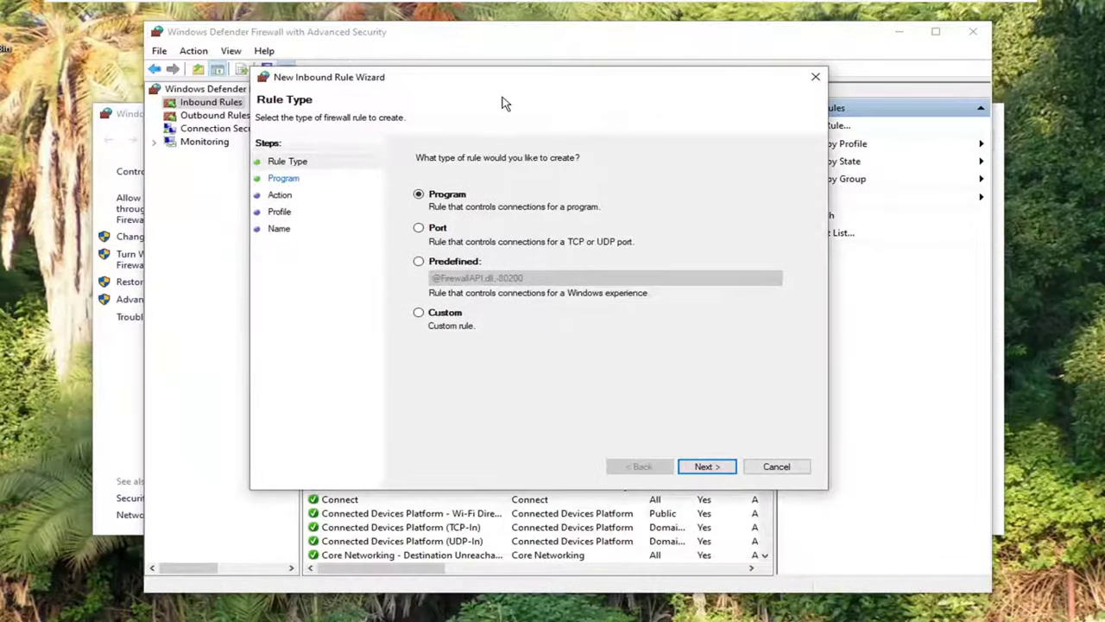
pyautogui.click(419, 314)
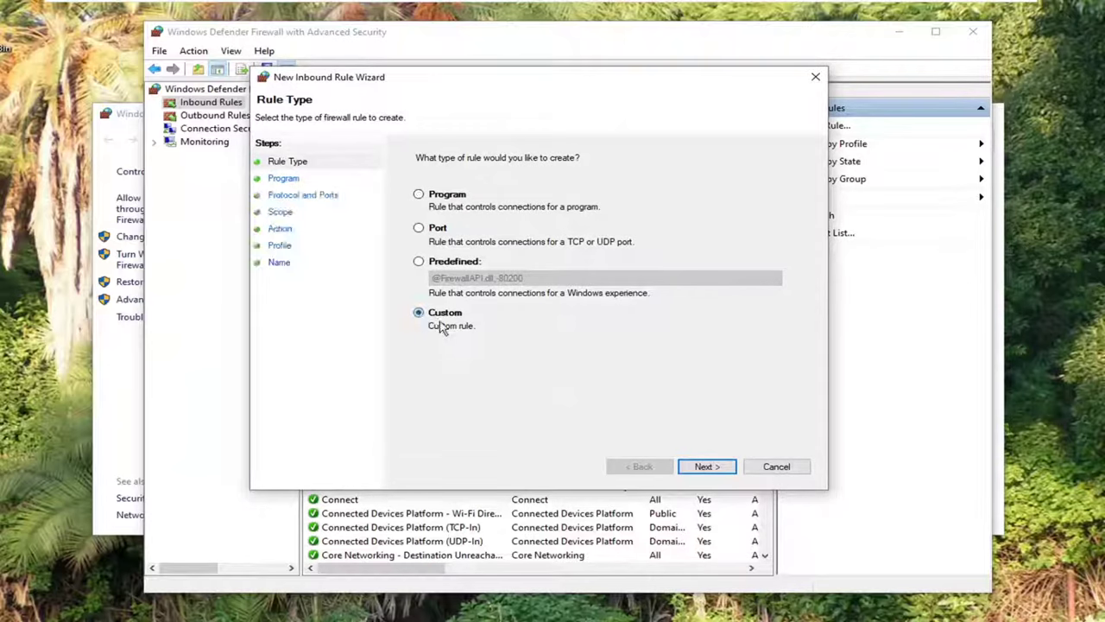
pyautogui.click(706, 469)
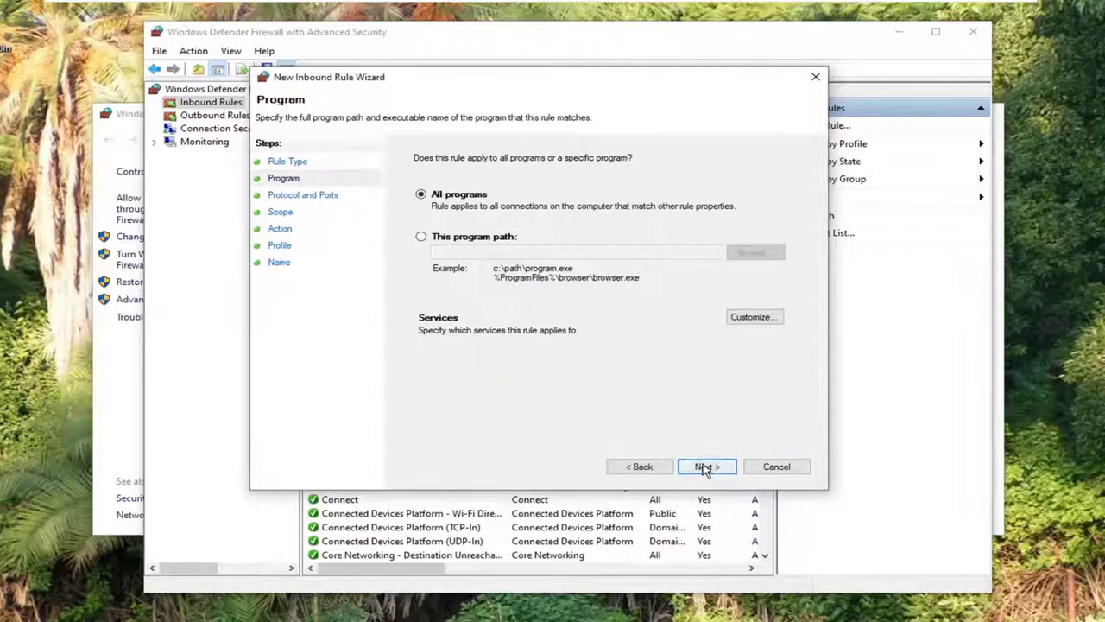
pyautogui.click(702, 466)
pyautogui.click(706, 466)
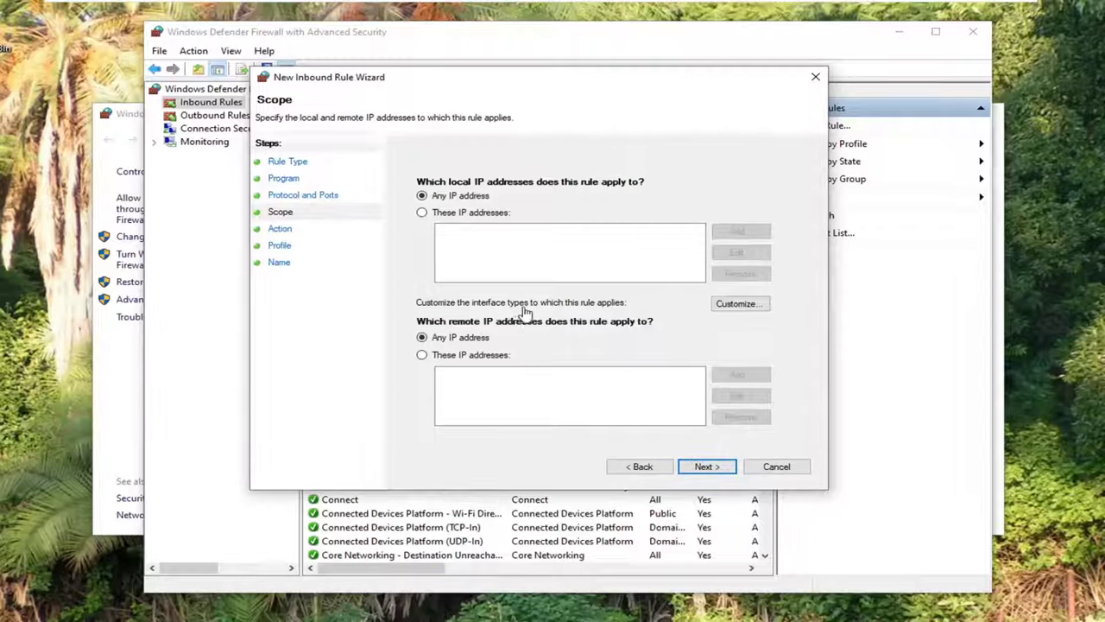
# Limit the inbound rule's scope to the remote IP address 192.163.0.13.
pyautogui.click(423, 356)
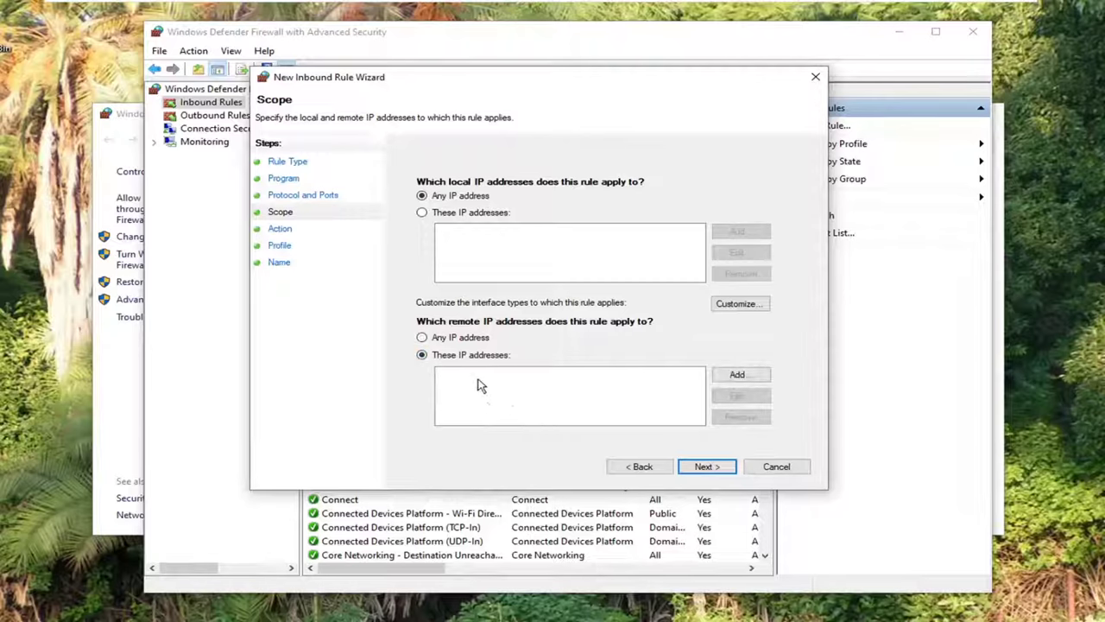
pyautogui.click(751, 375)
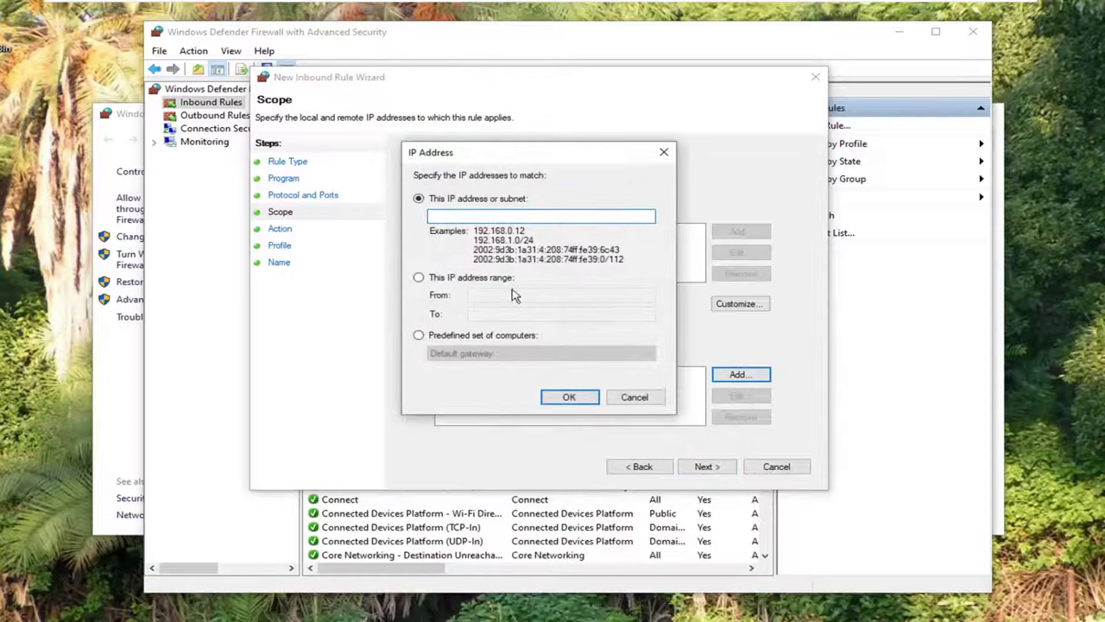
pyautogui.write('192.163.0.13')
pyautogui.click(566, 400)
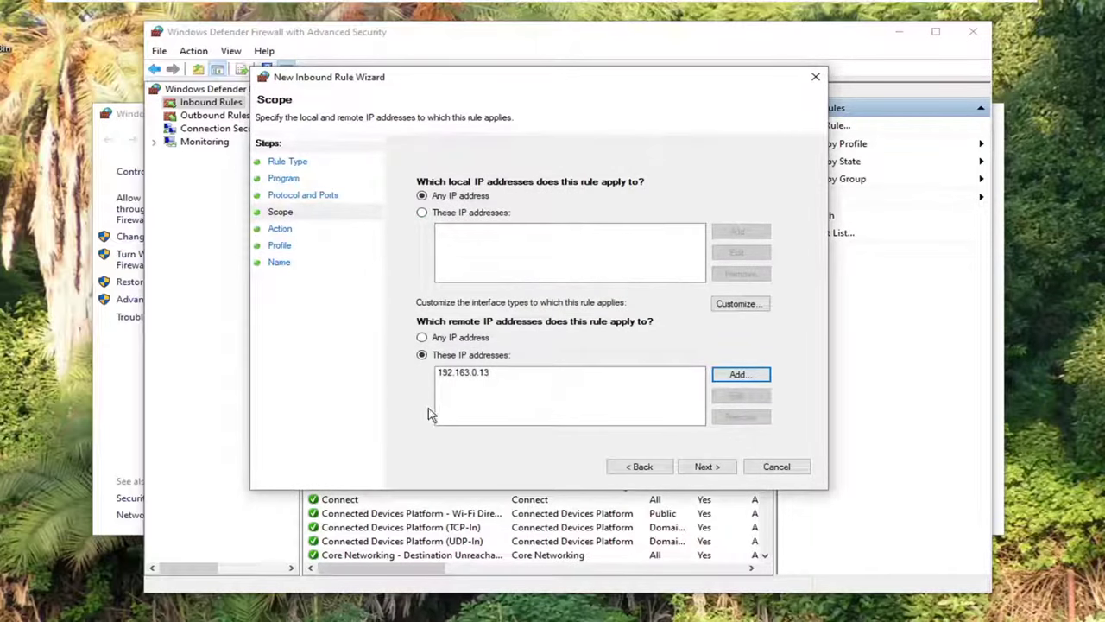
pyautogui.click(708, 467)
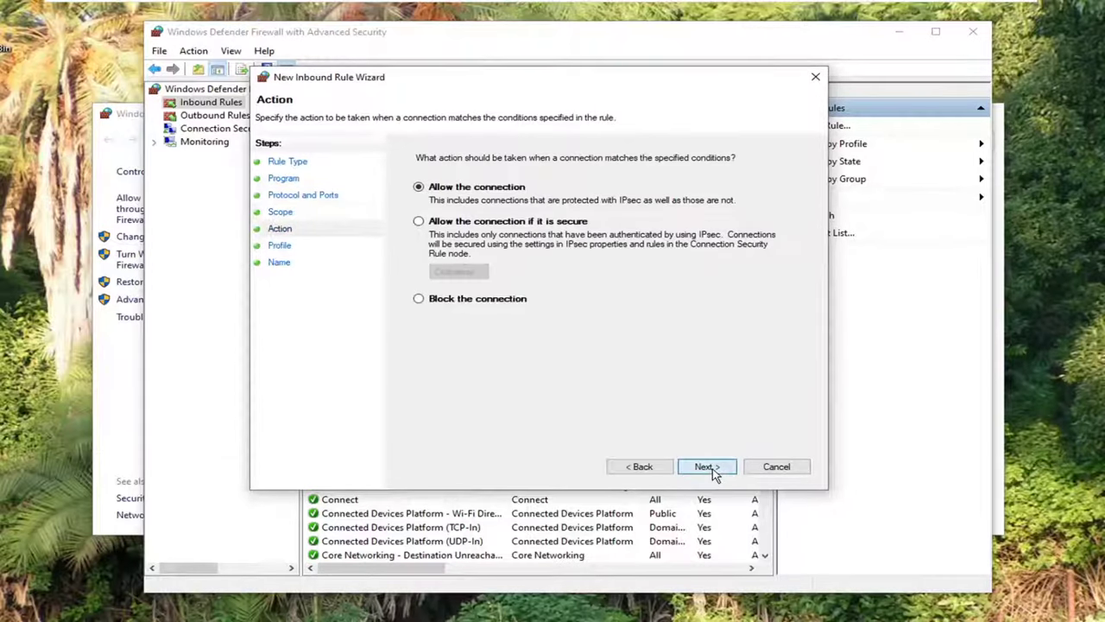
# Set the inbound rule to block the connection on the domain, private and public profiles, and save it as "Blocked website".
pyautogui.click(464, 302)
pyautogui.click(704, 468)
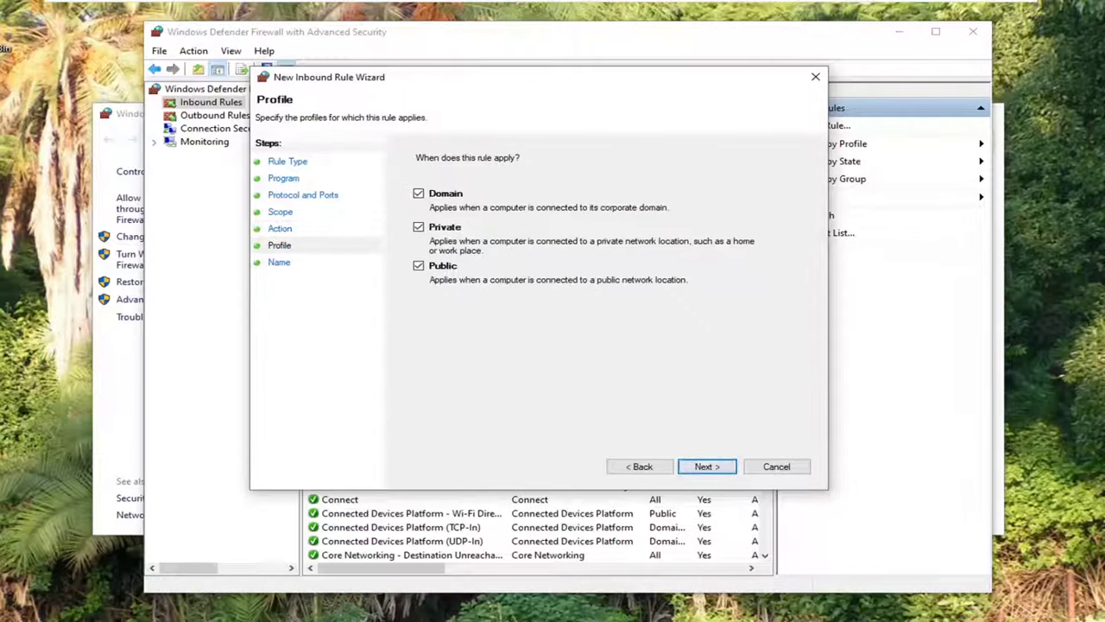
pyautogui.click(705, 466)
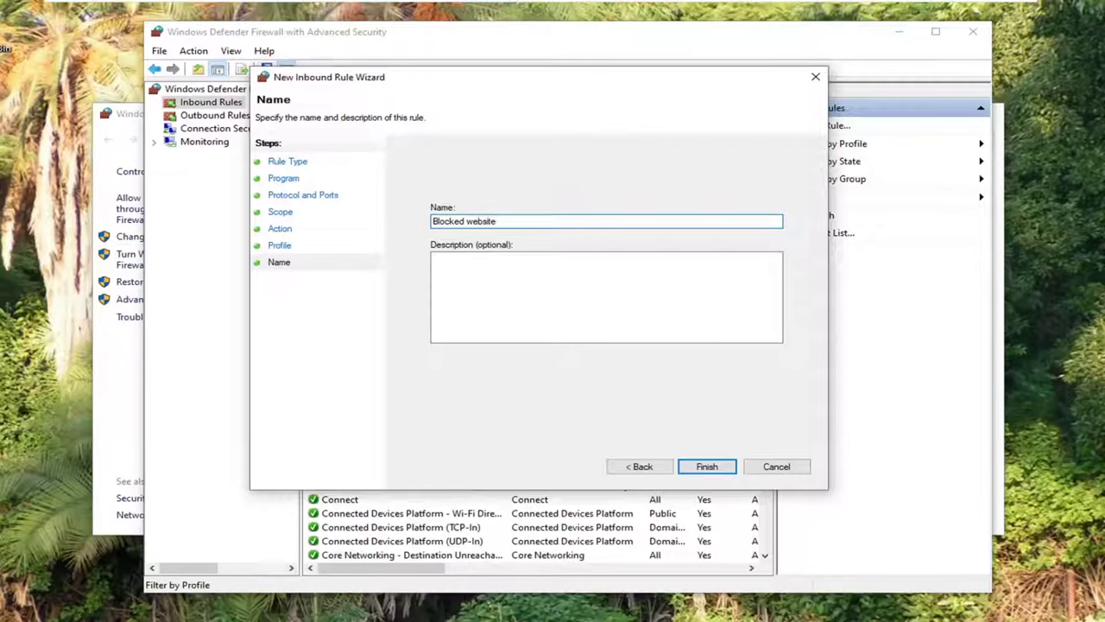
pyautogui.click(707, 466)
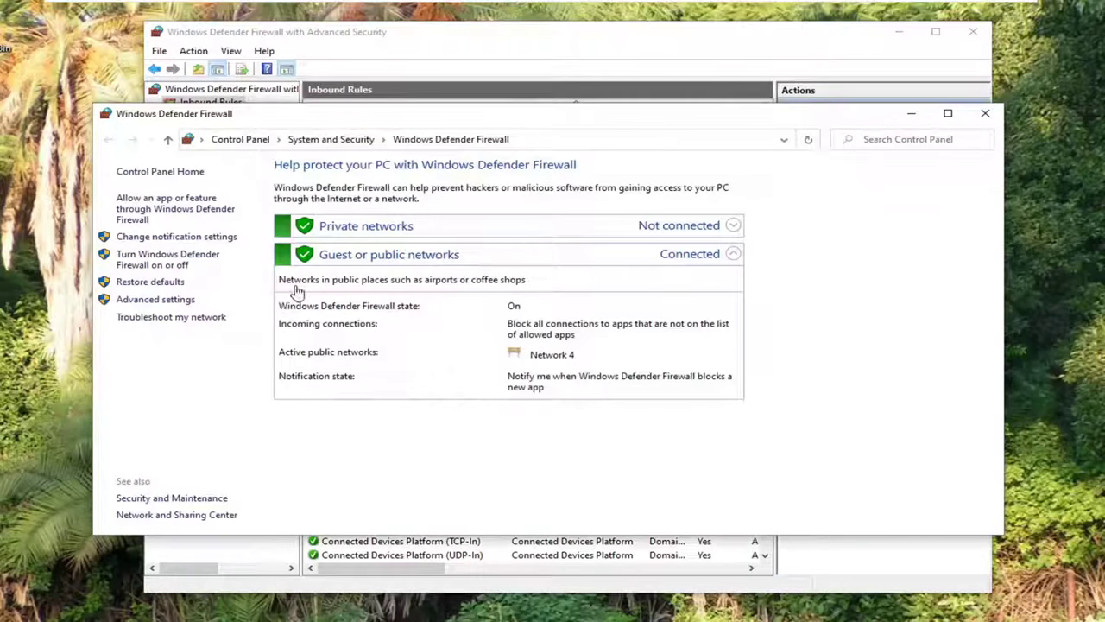
# Close the Control Panel firewall window and select the Blocked website rule in the inbound rules list.
pyautogui.click(983, 115)
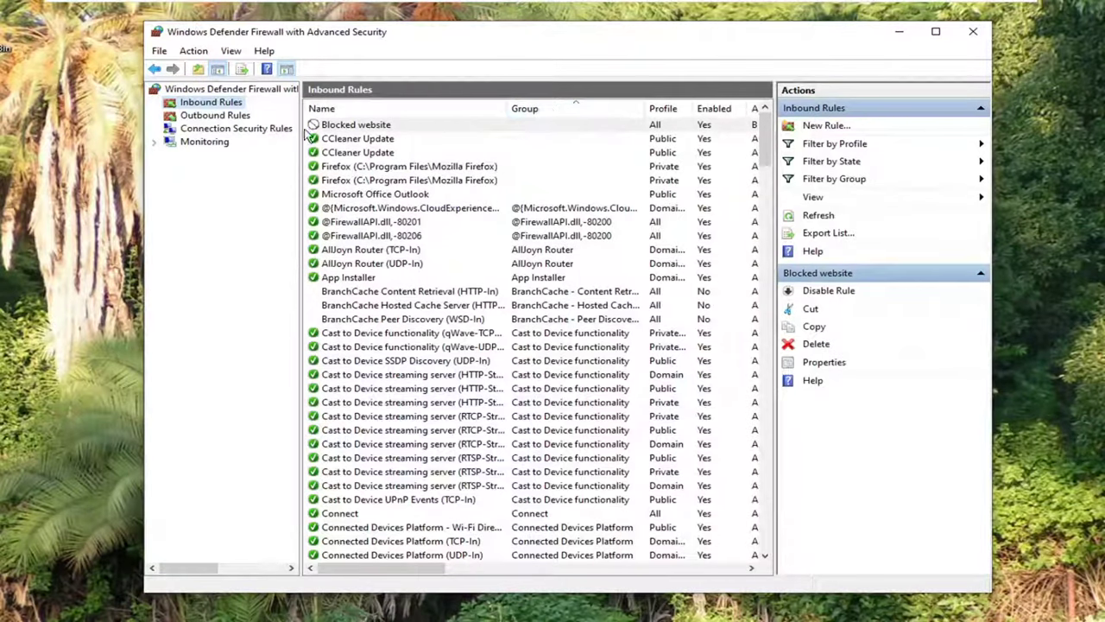
pyautogui.click(343, 128)
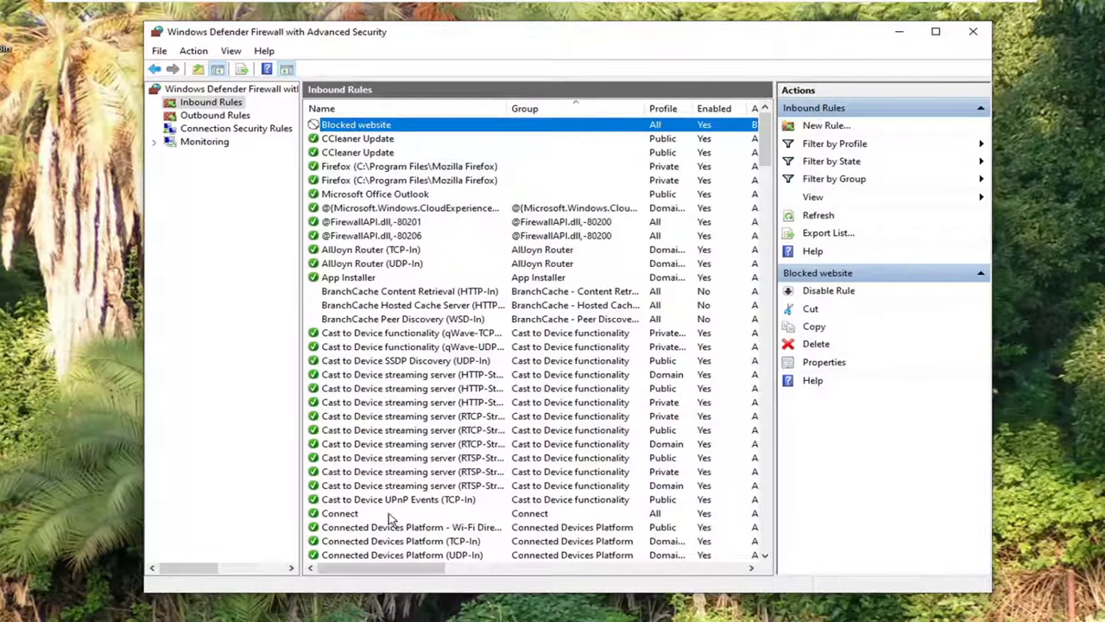
pyautogui.moveTo(363, 564); pyautogui.dragTo(356, 138)
# Start a new custom outbound rule, keeping all programs and the default protocol and ports.
pyautogui.click(209, 115)
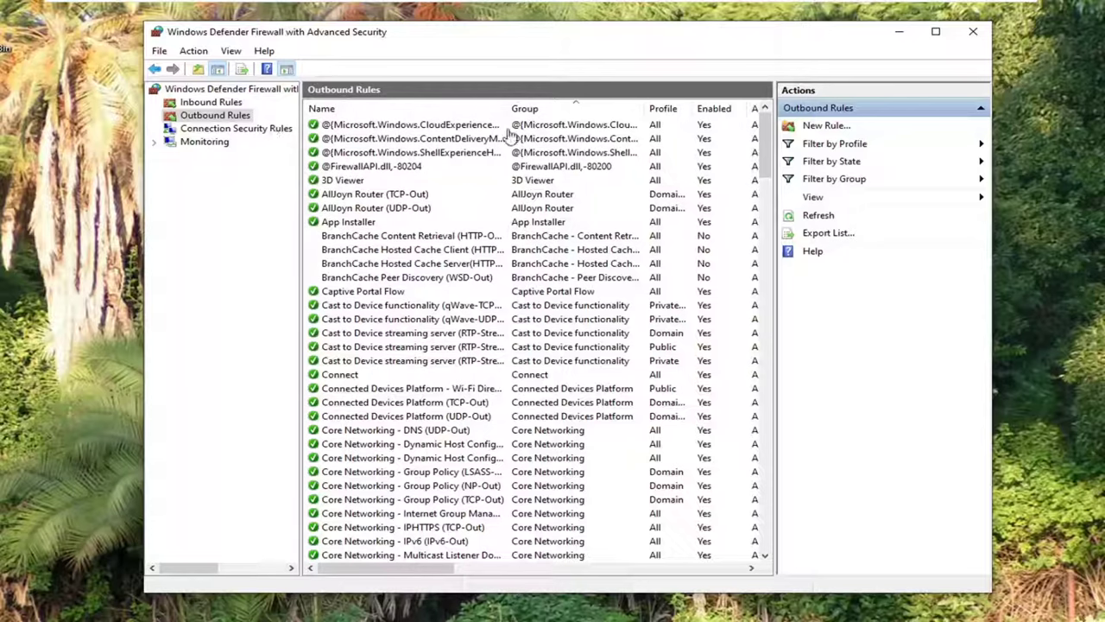
pyautogui.click(823, 127)
pyautogui.moveTo(338, 125); pyautogui.dragTo(491, 107)
pyautogui.click(411, 326)
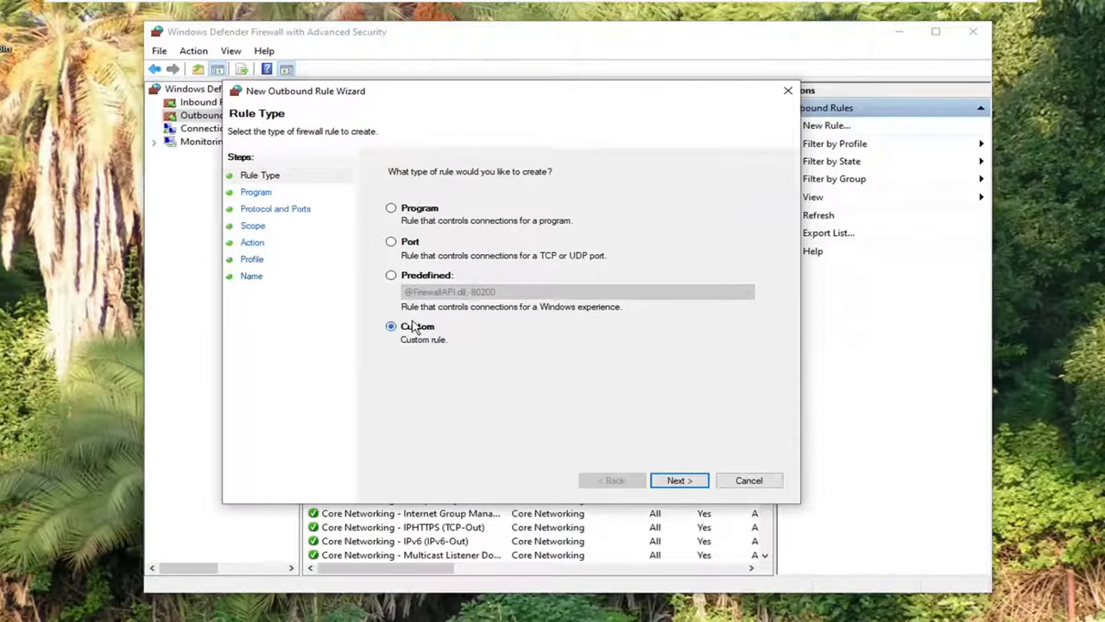
pyautogui.click(693, 485)
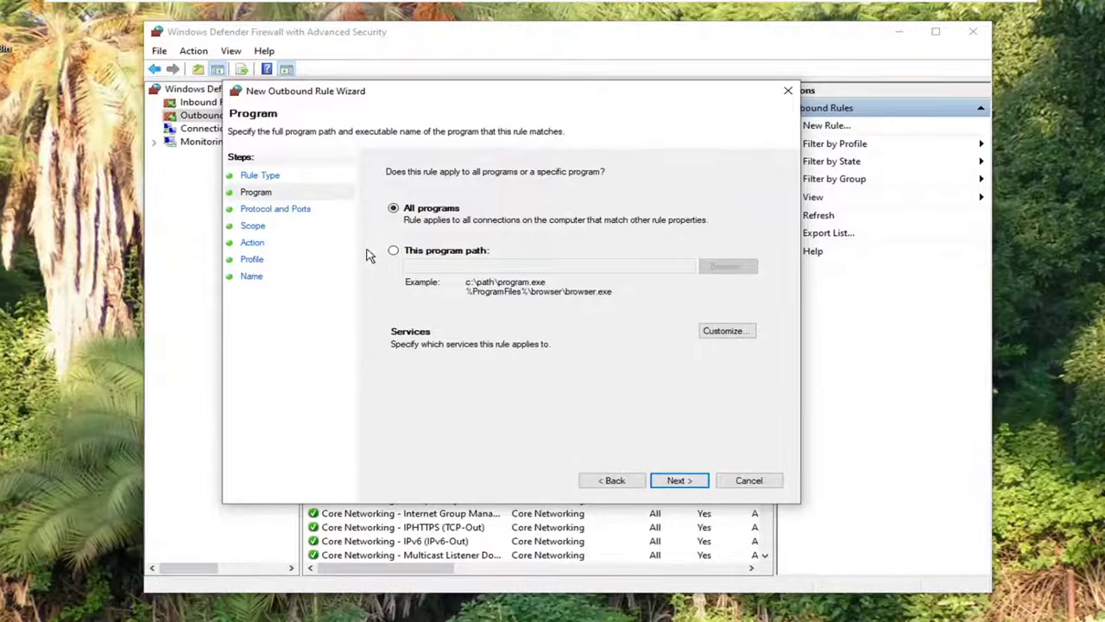
pyautogui.click(671, 486)
pyautogui.click(670, 486)
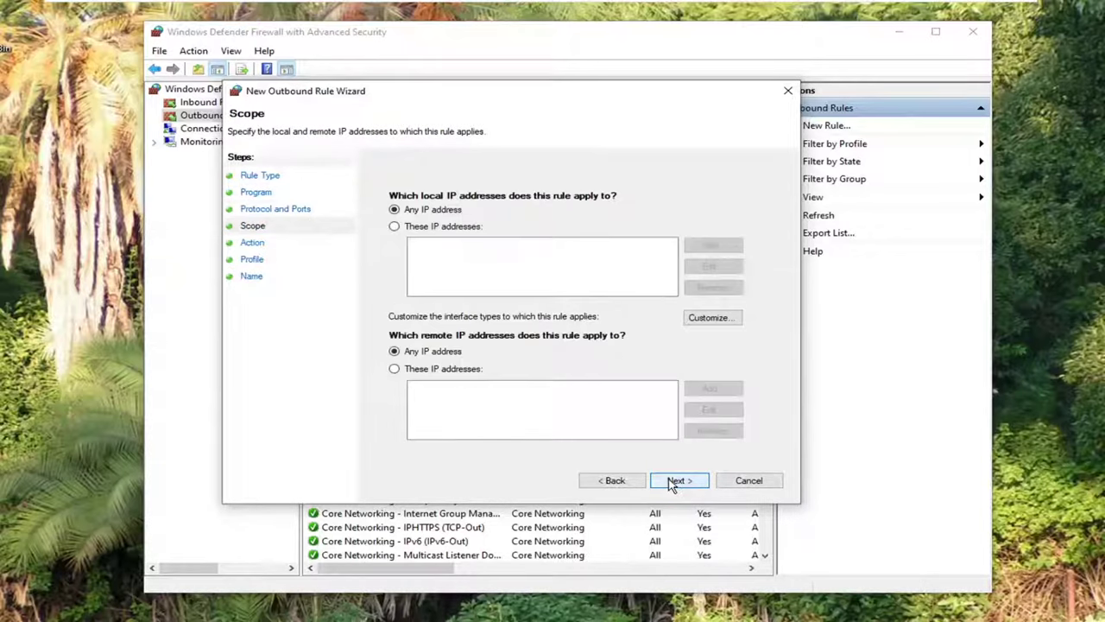
# Limit the outbound rule's scope to the remote IP address 192.163.0.14.
pyautogui.click(415, 371)
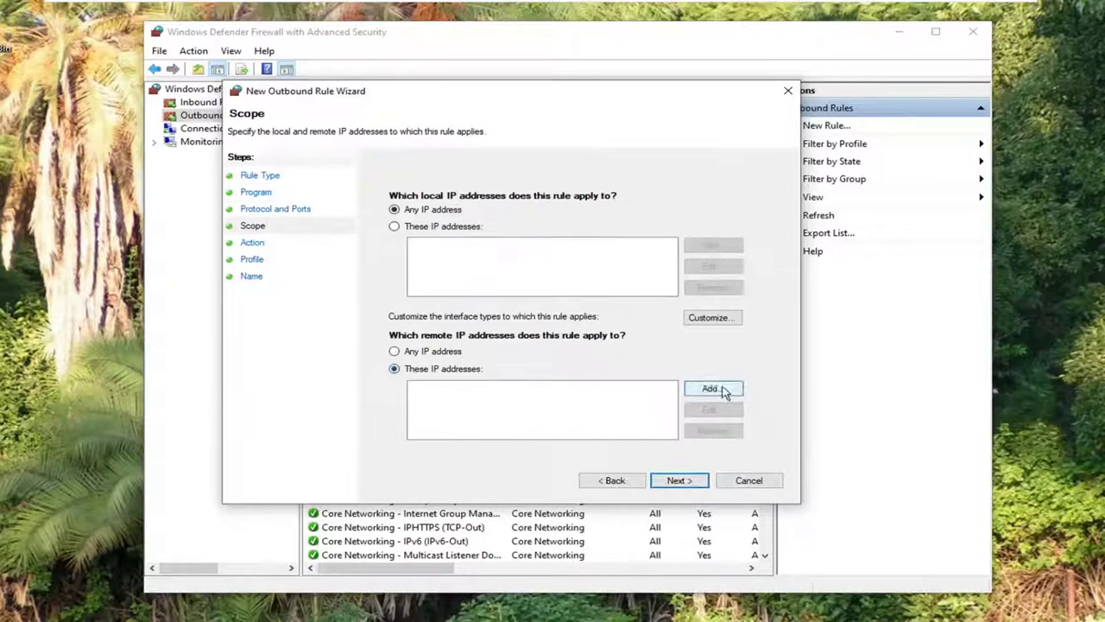
pyautogui.click(721, 390)
pyautogui.write('192.')
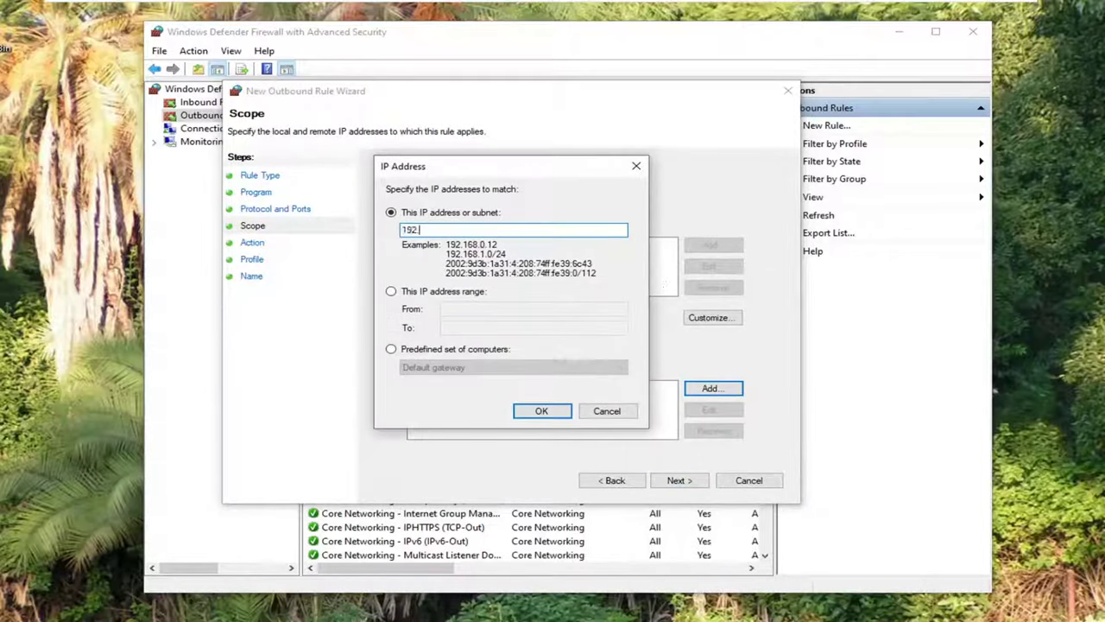
pyautogui.write('163.0.14')
pyautogui.click(536, 406)
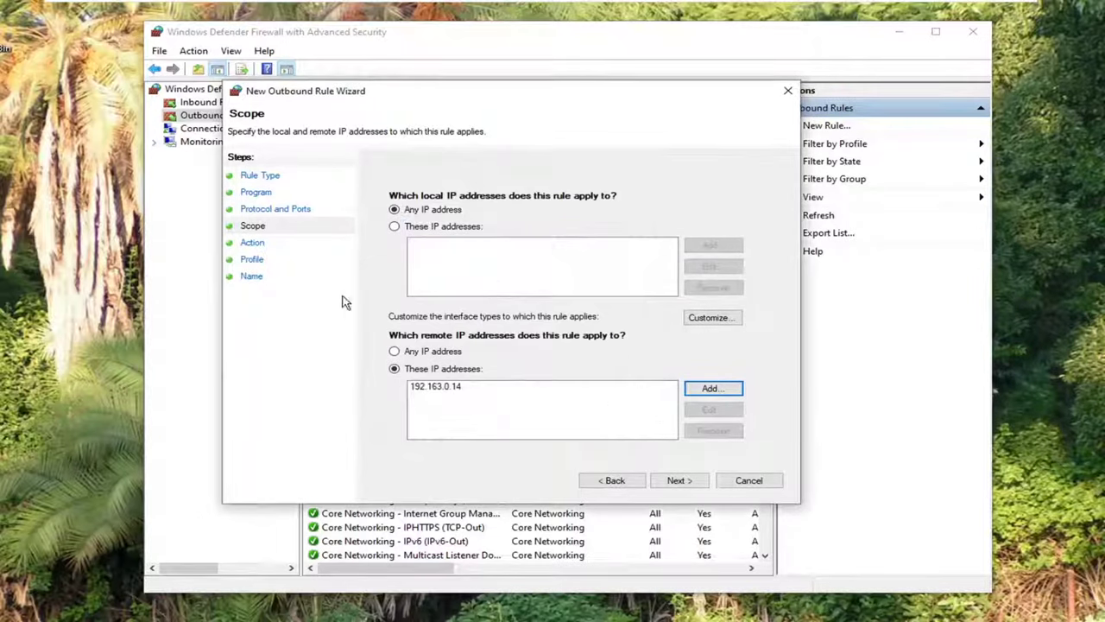
pyautogui.click(674, 487)
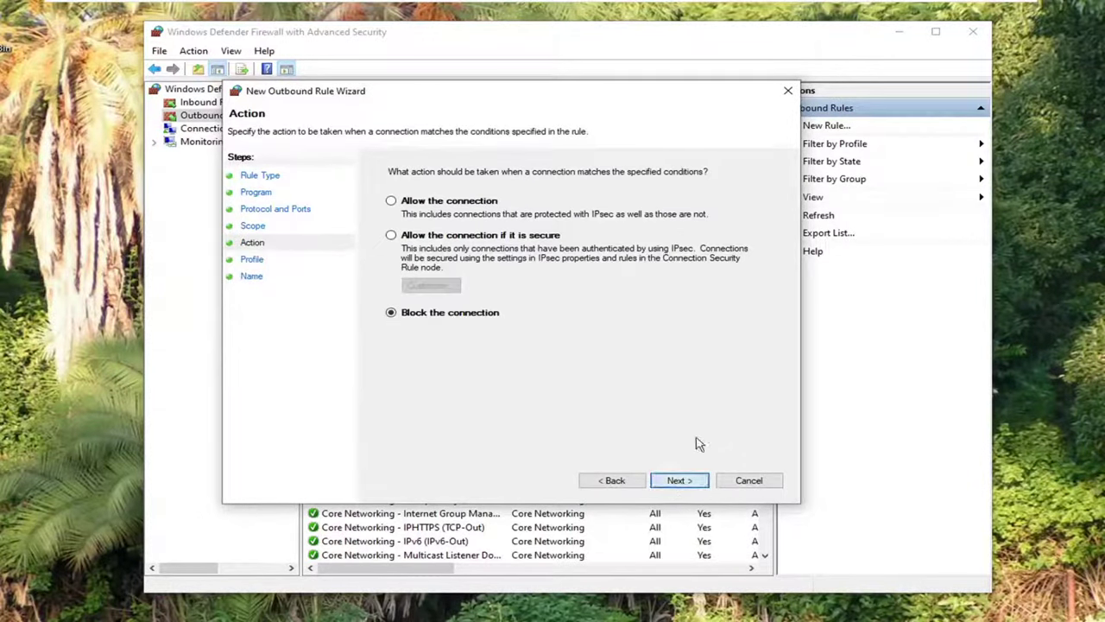
# Keep the outbound rule blocking the connection on the domain, private and public profiles, and save it as "Block website".
pyautogui.click(684, 481)
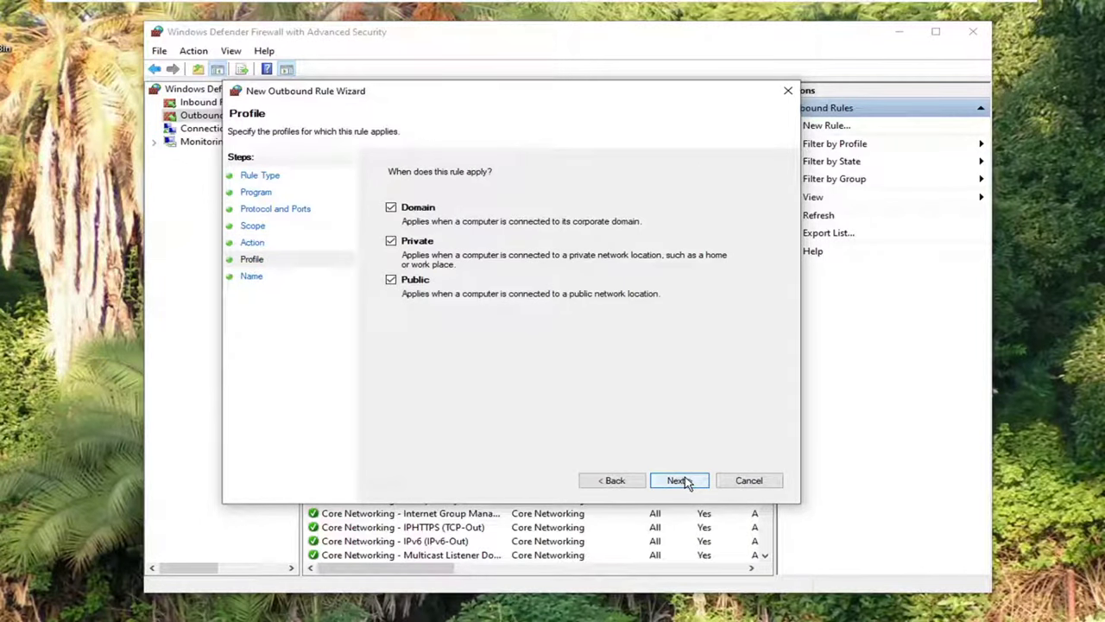
pyautogui.click(676, 488)
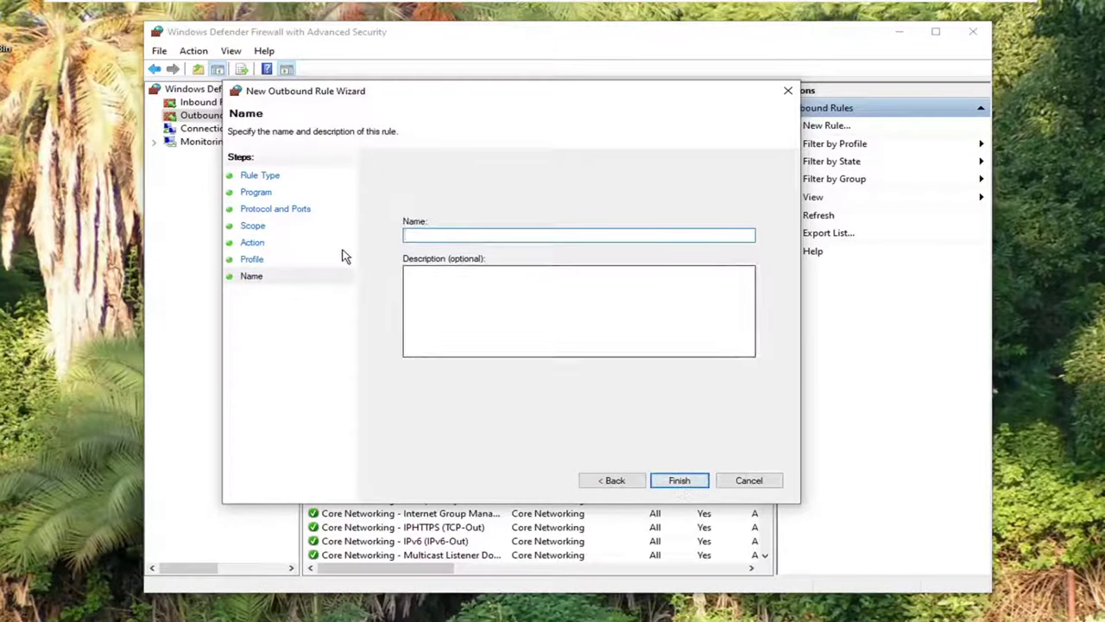
pyautogui.write('Block we')
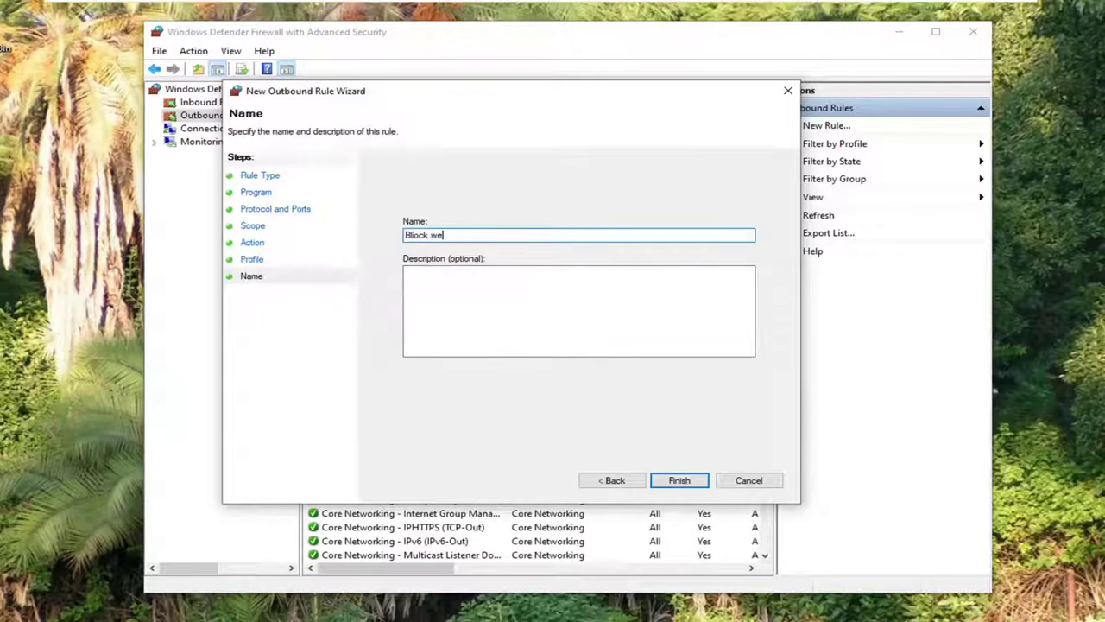
pyautogui.write('bs')
pyautogui.hotkey('ctrl', 'a')
pyautogui.write('B')
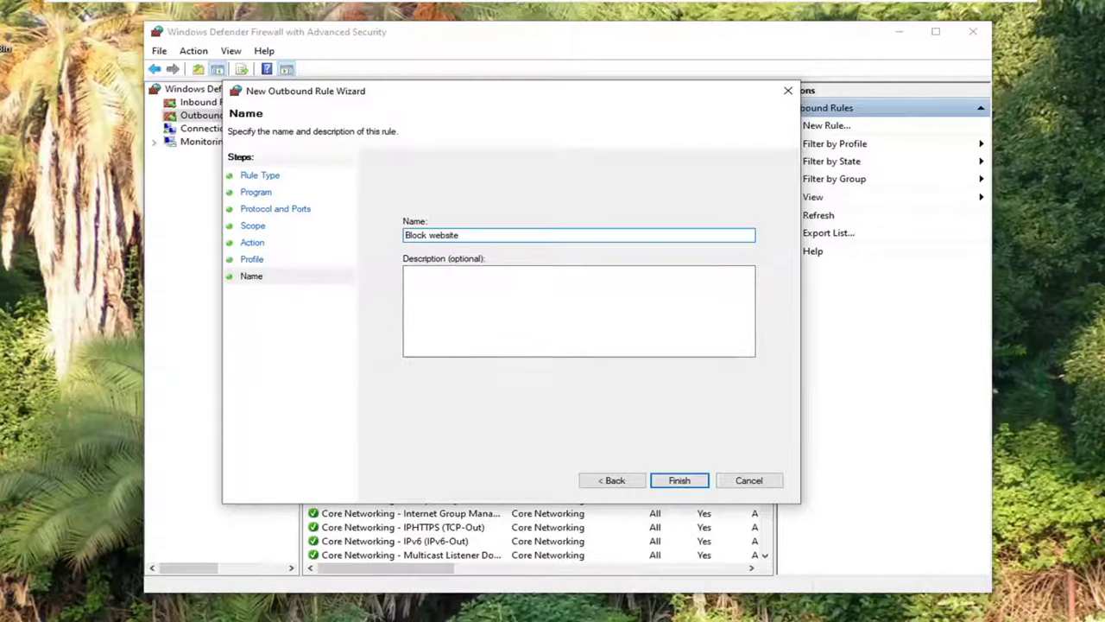
pyautogui.click(679, 481)
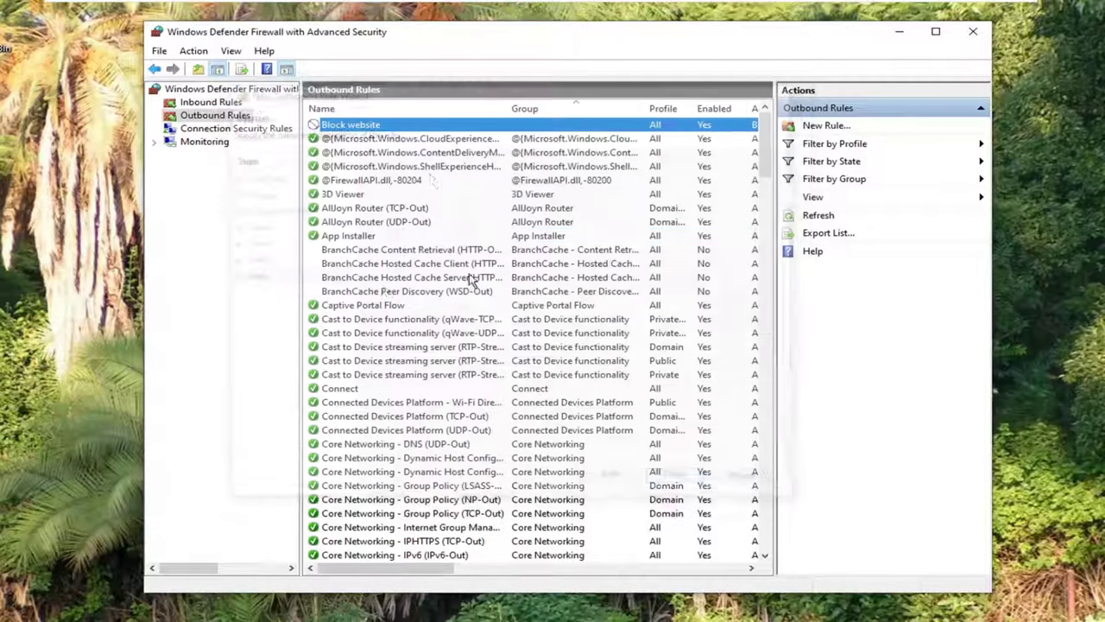
# Check the new website-blocking rules in both the outbound and inbound rules lists.
pyautogui.click(390, 140)
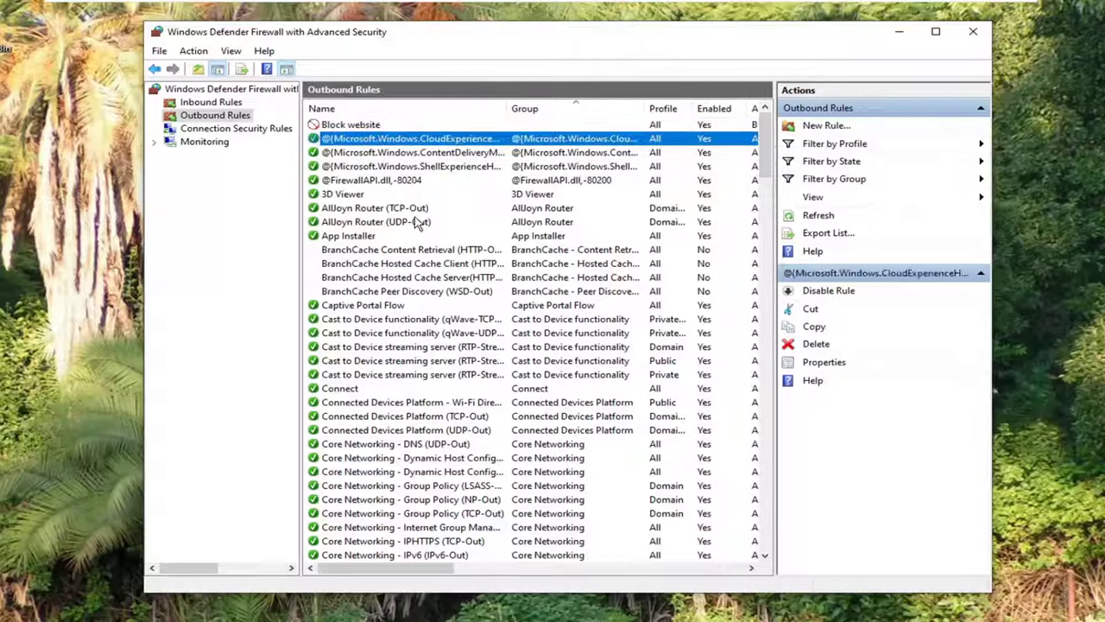
pyautogui.click(331, 126)
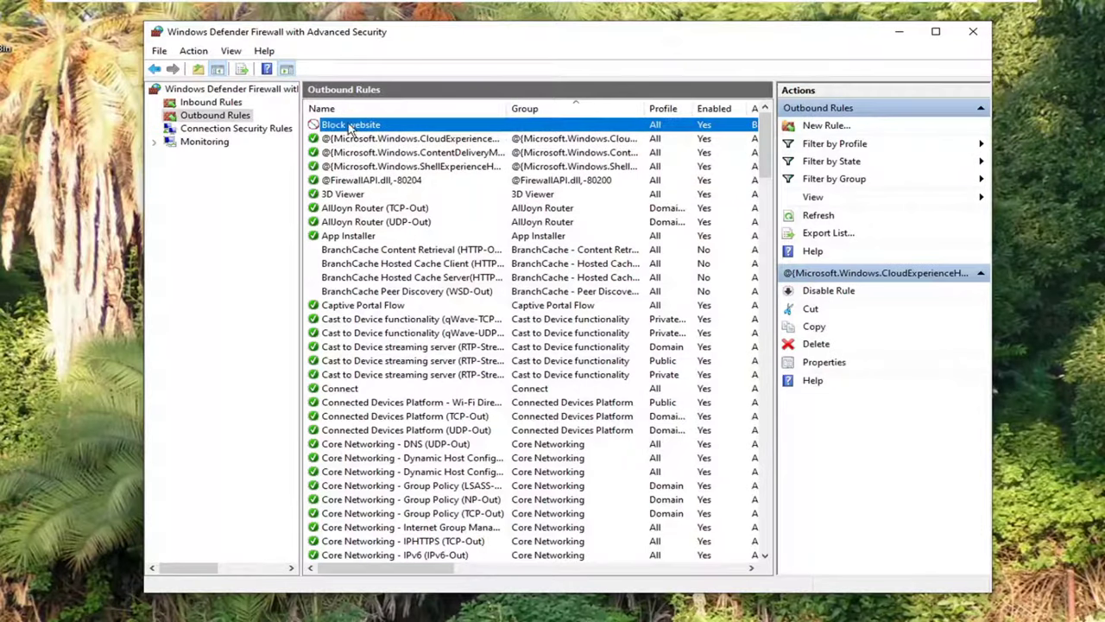
pyautogui.click(192, 104)
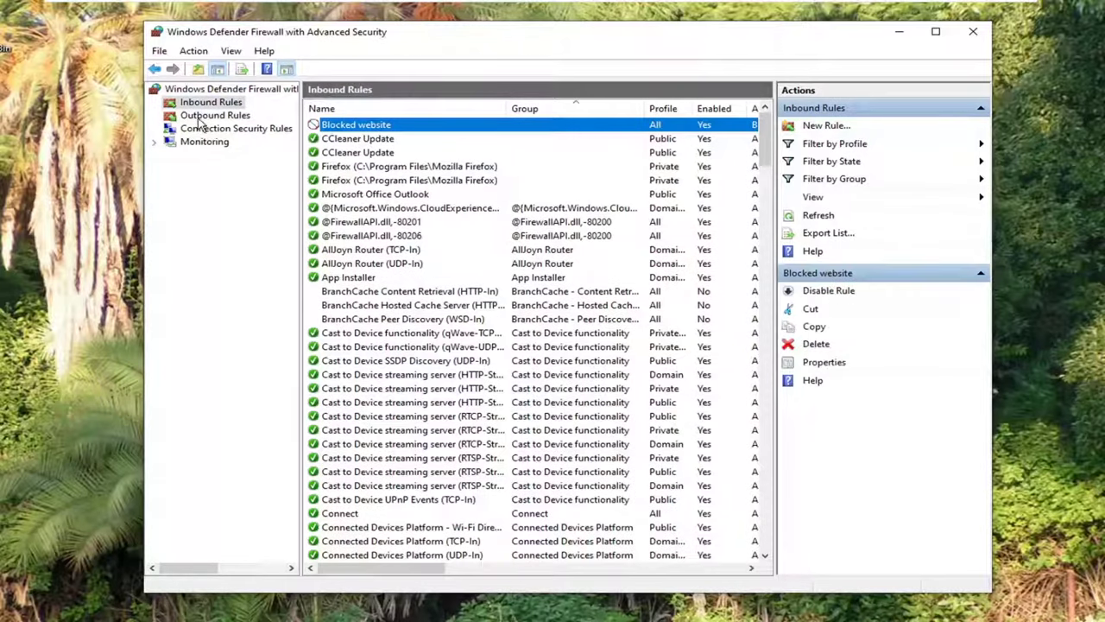
pyautogui.click(204, 115)
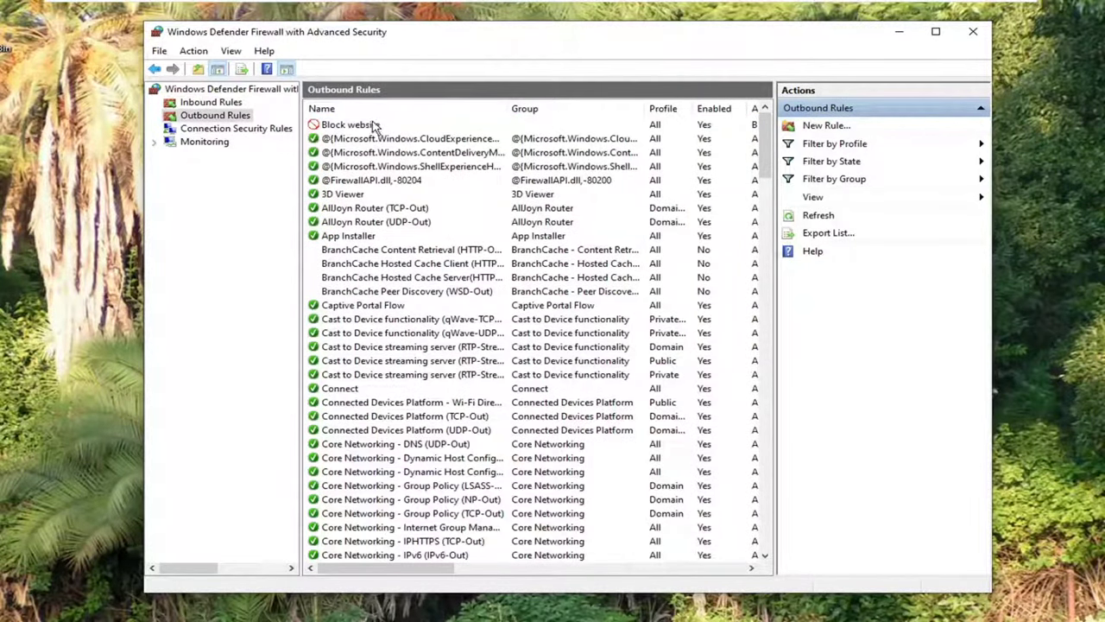